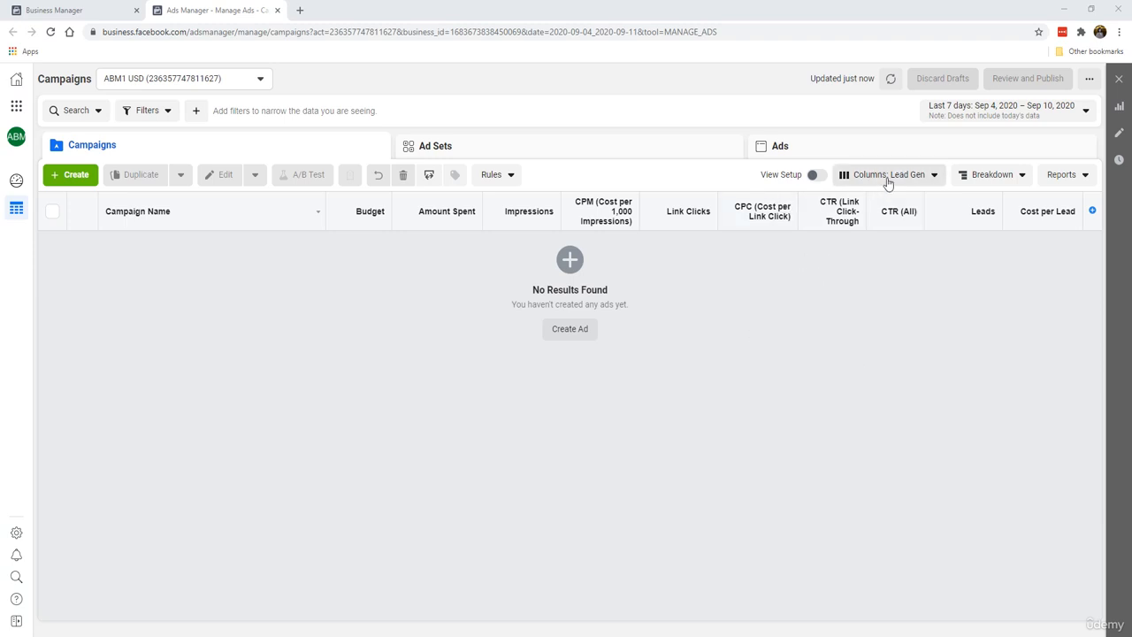
- Open column customization for the Lead Gen preset and remove the Cost per Lead and Leads columns
left_click(888, 177)
scroll(885, 406, "down", 1)
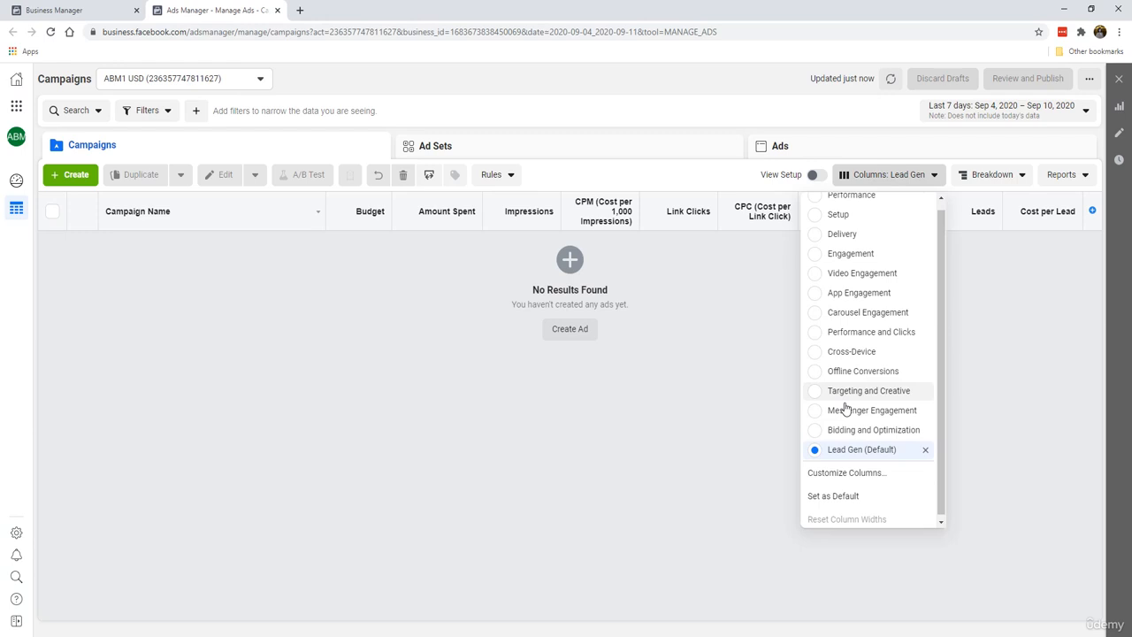
left_click(849, 470)
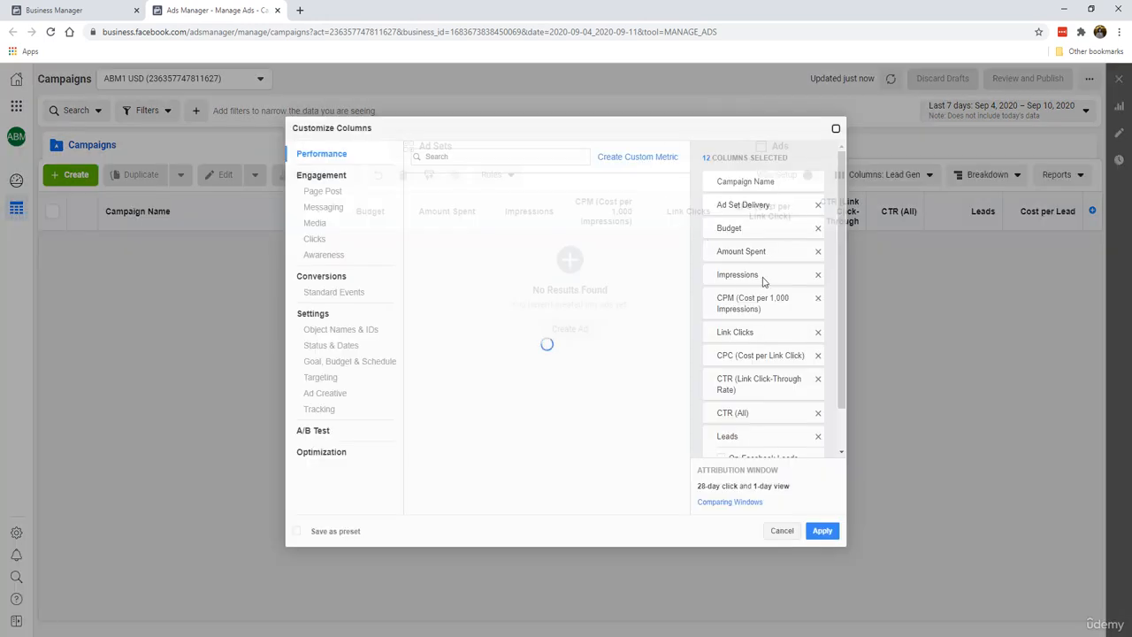
scroll(770, 301, "down", 1)
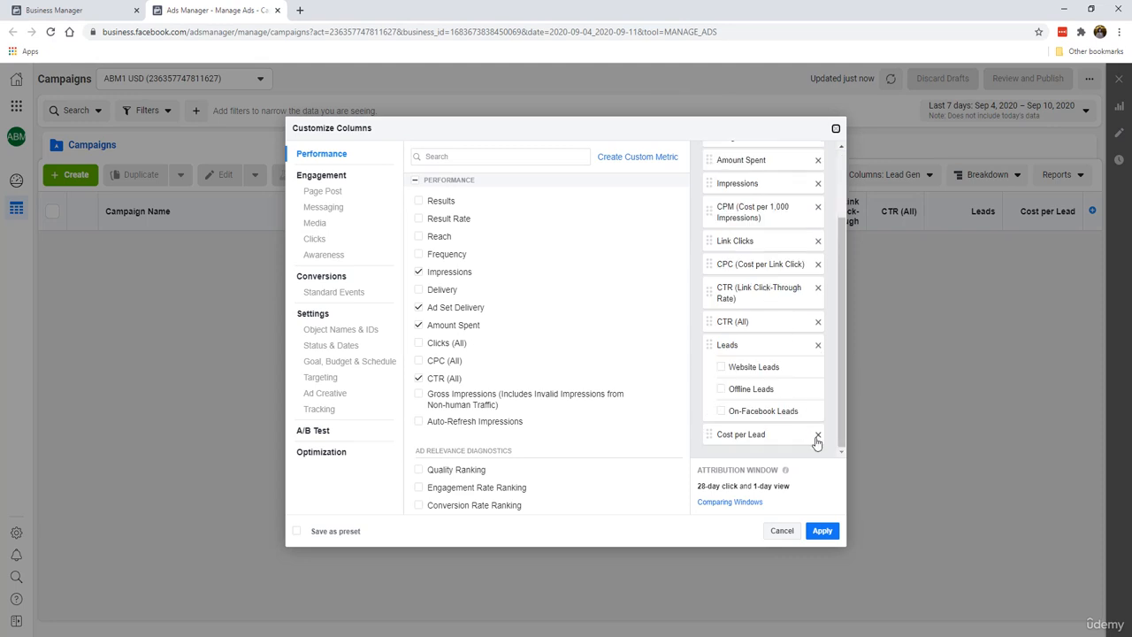
scroll(800, 372, "up", 1)
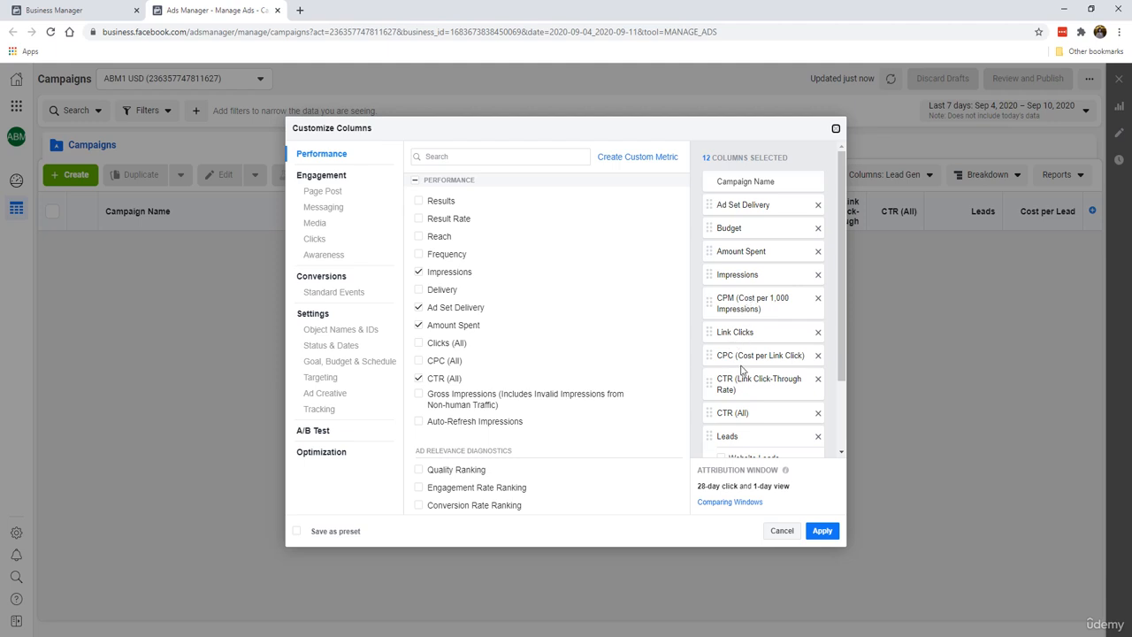
scroll(739, 370, "down", 1)
scroll(740, 354, "down", 1)
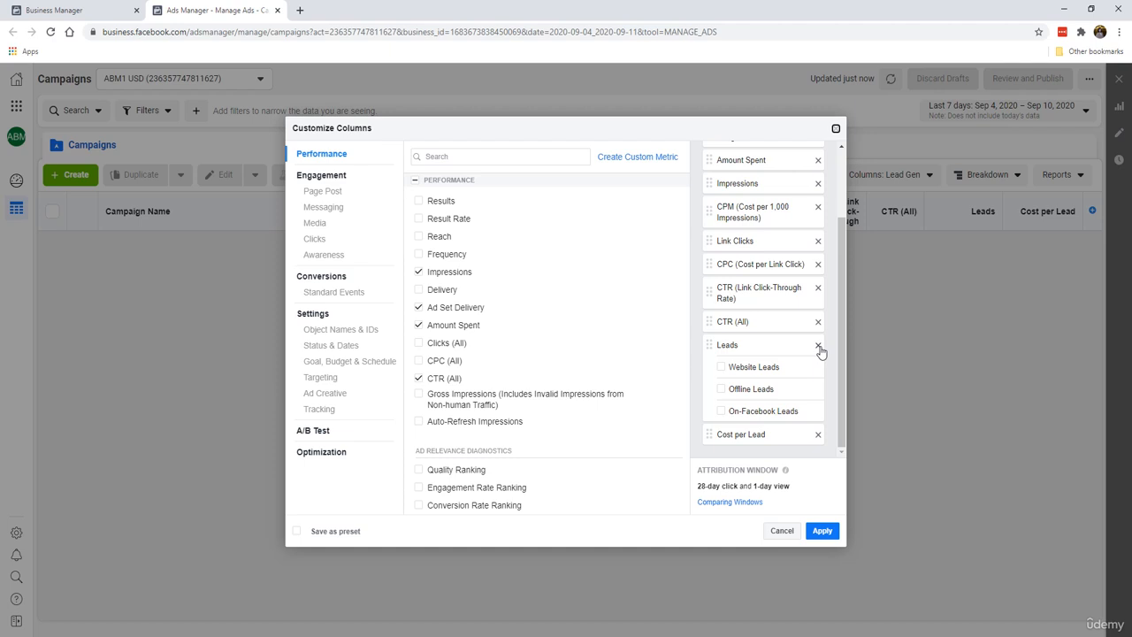
left_click(818, 435)
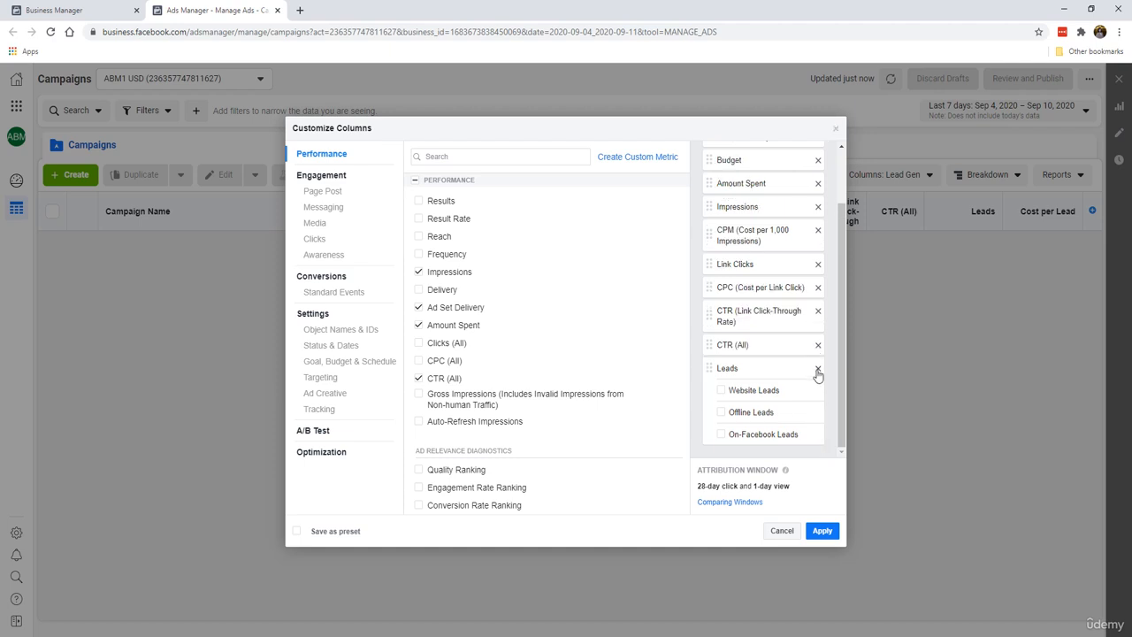
left_click(817, 369)
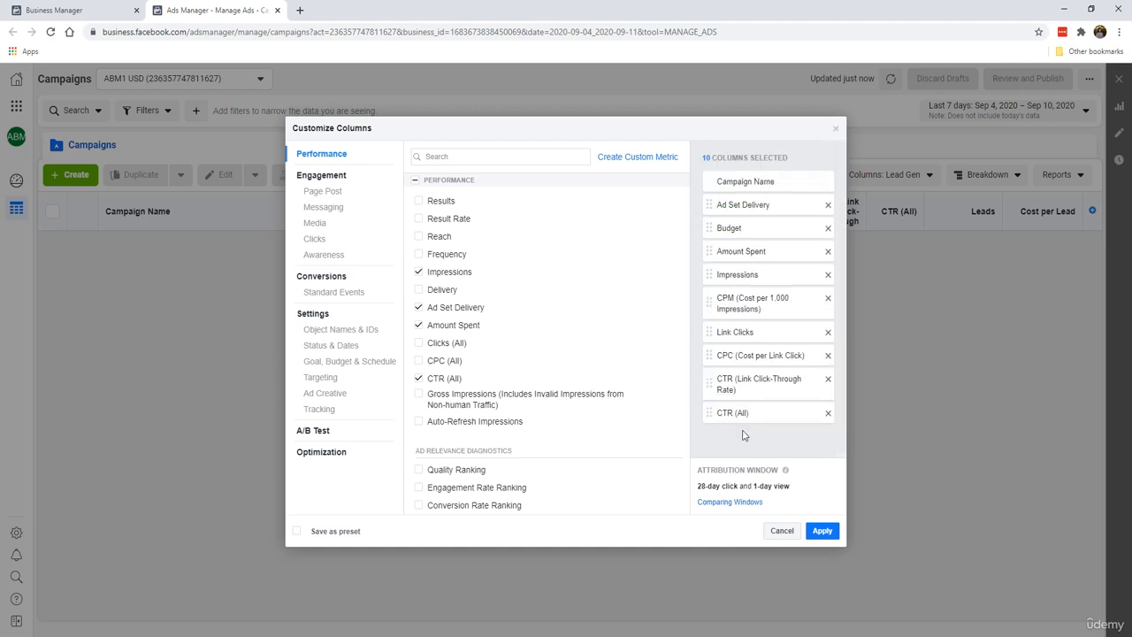
- Search the metrics for "purc" and add the Total, Value and Cost columns for Purchases
left_click(491, 161)
type("purc")
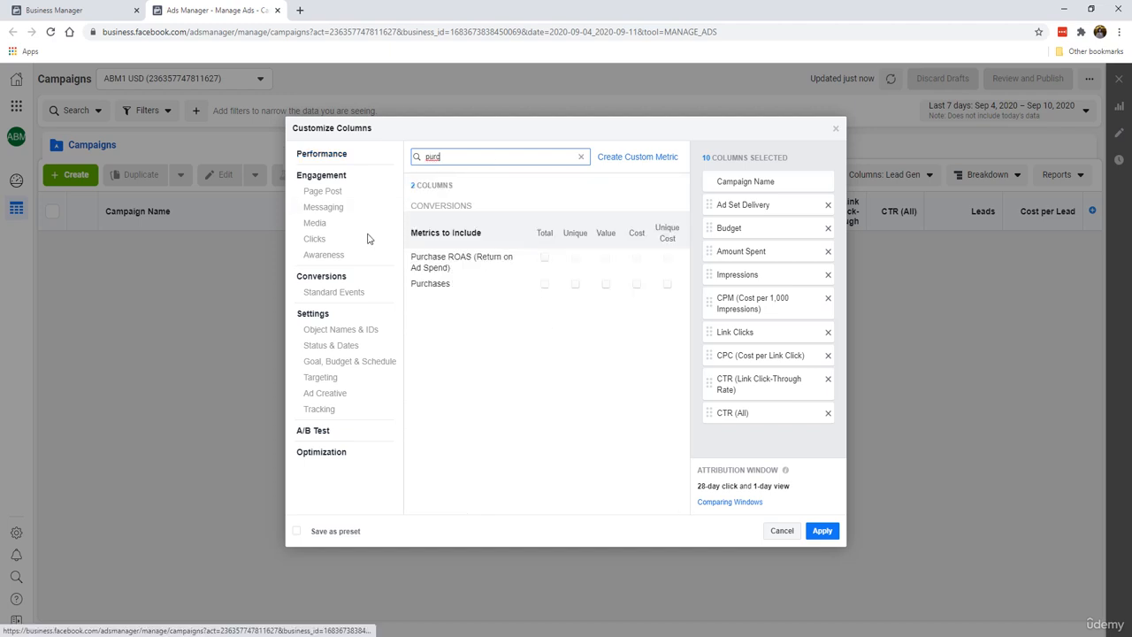
left_click(543, 284)
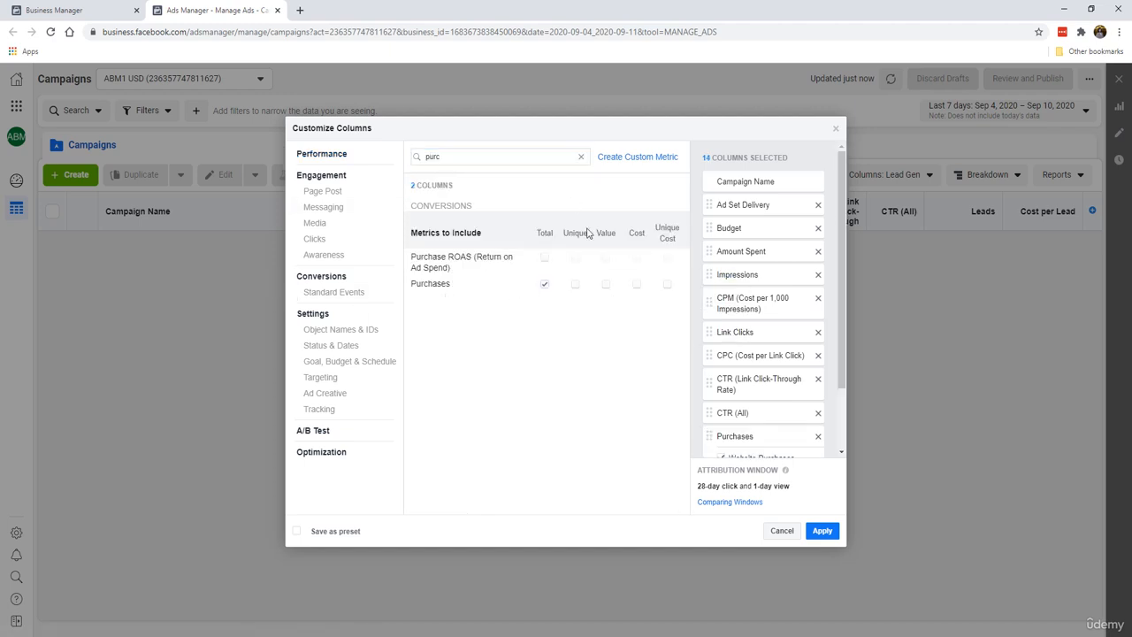
left_click(606, 284)
left_click(637, 285)
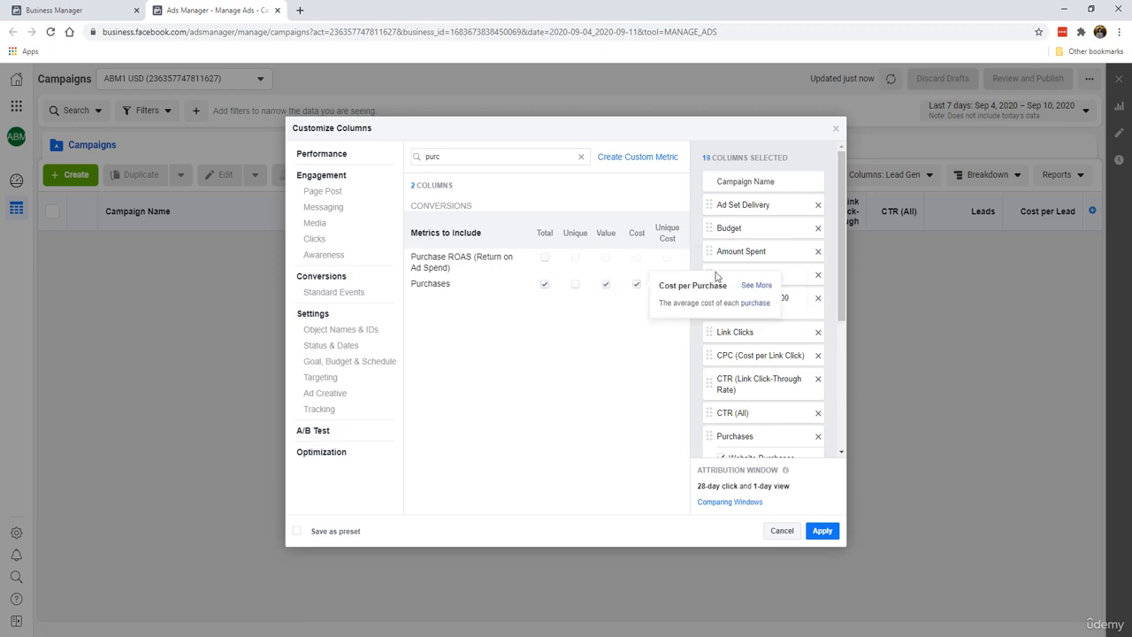
- Exclude the website, offline and on-Facebook sub-metrics under both Purchases and Purchases Conversion Value
scroll(837, 319, "down", 5)
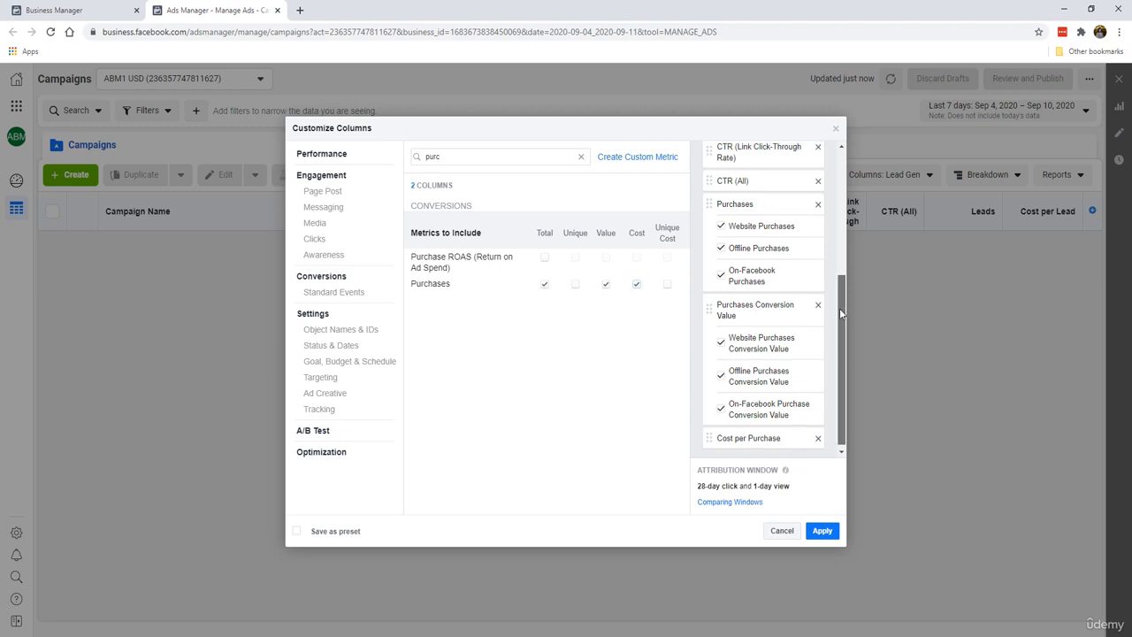
scroll(839, 307, "up", 1)
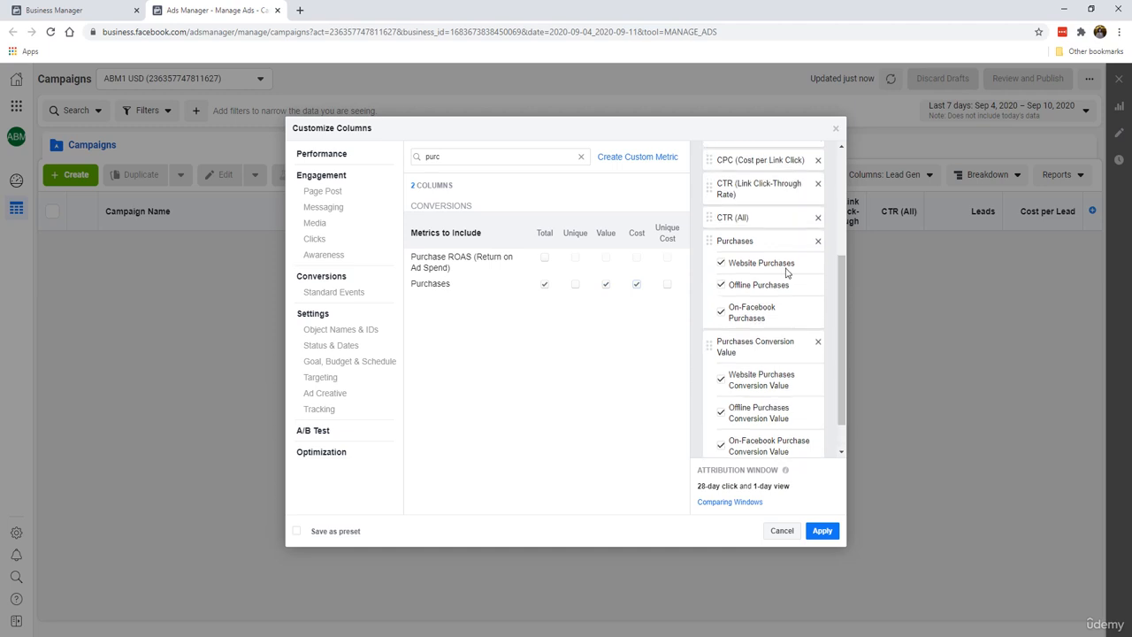
left_click(720, 266)
left_click(720, 286)
left_click(721, 311)
scroll(724, 327, "down", 1)
left_click(721, 339)
left_click(721, 372)
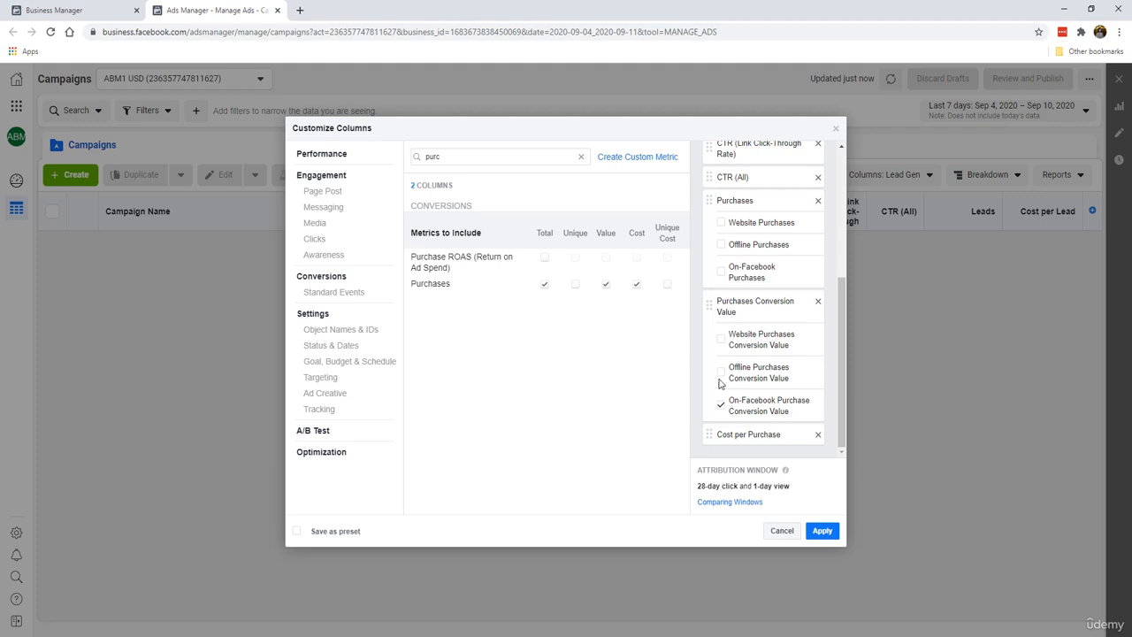
left_click(721, 404)
scroll(734, 376, "up", 1)
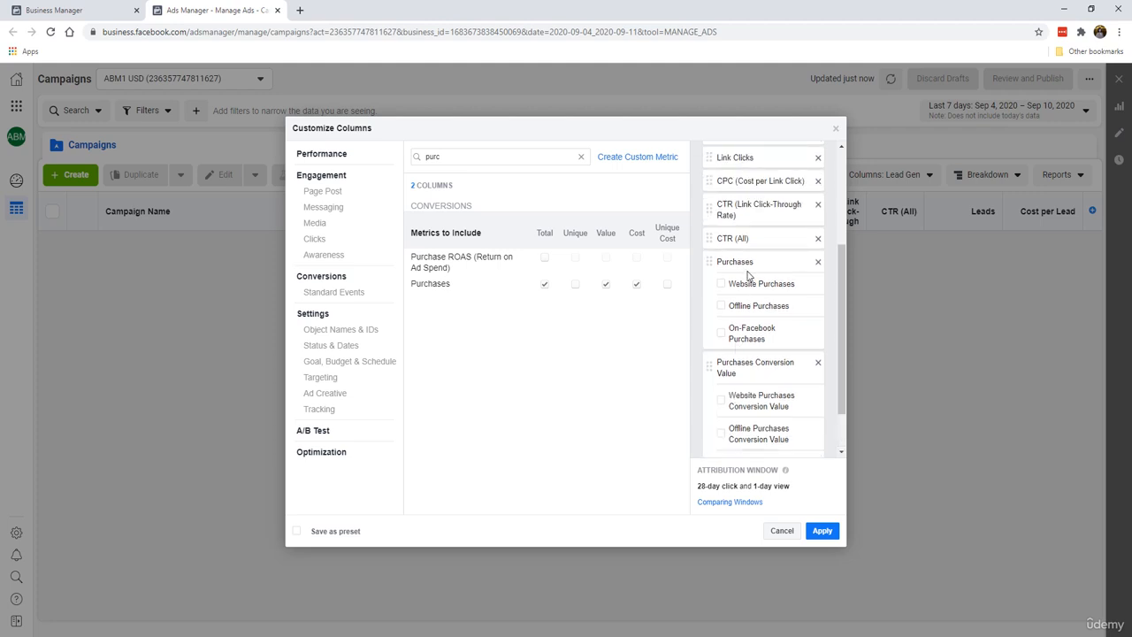
- Add the Purchase ROAS (Return on Ad Spend) column and exclude its website sub-metric
scroll(747, 278, "down", 1)
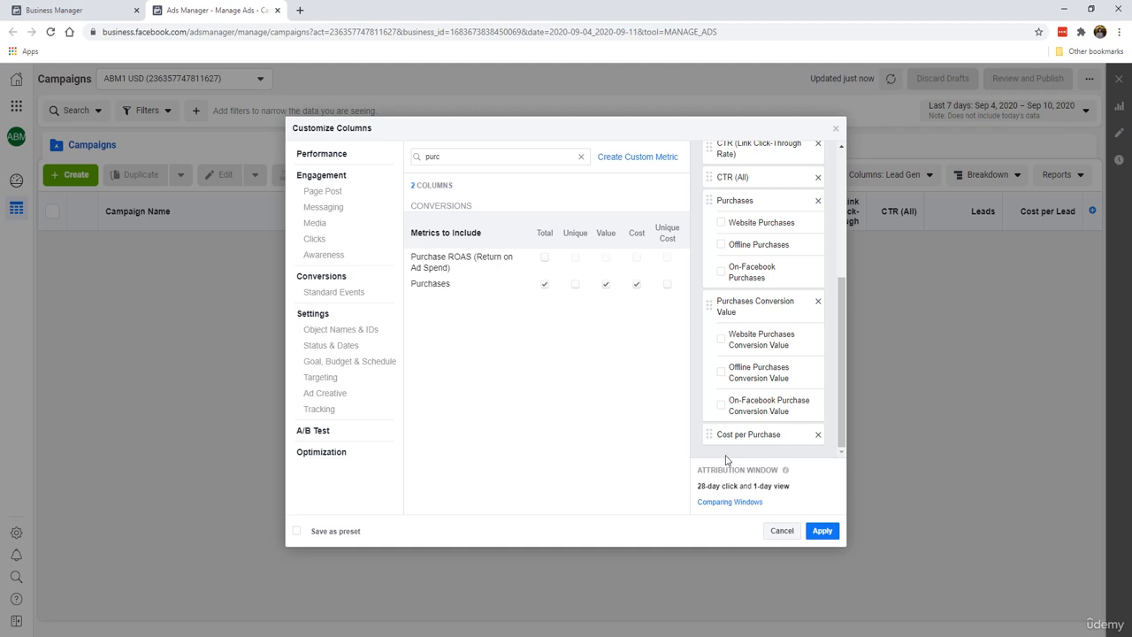
scroll(740, 334, "up", 1)
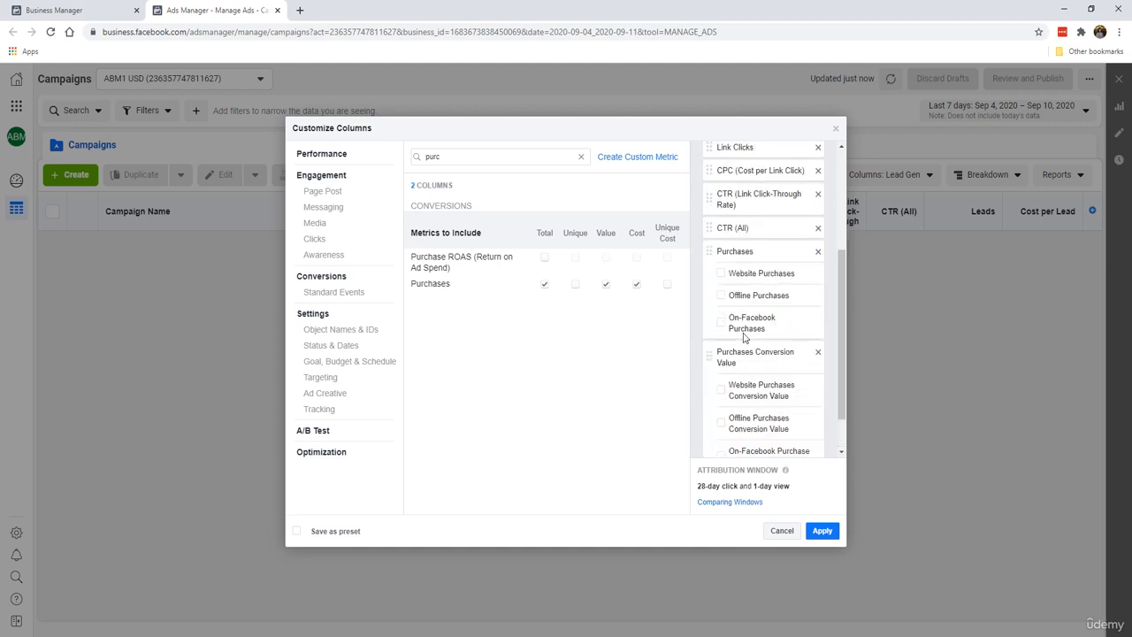
scroll(746, 336, "down", 1)
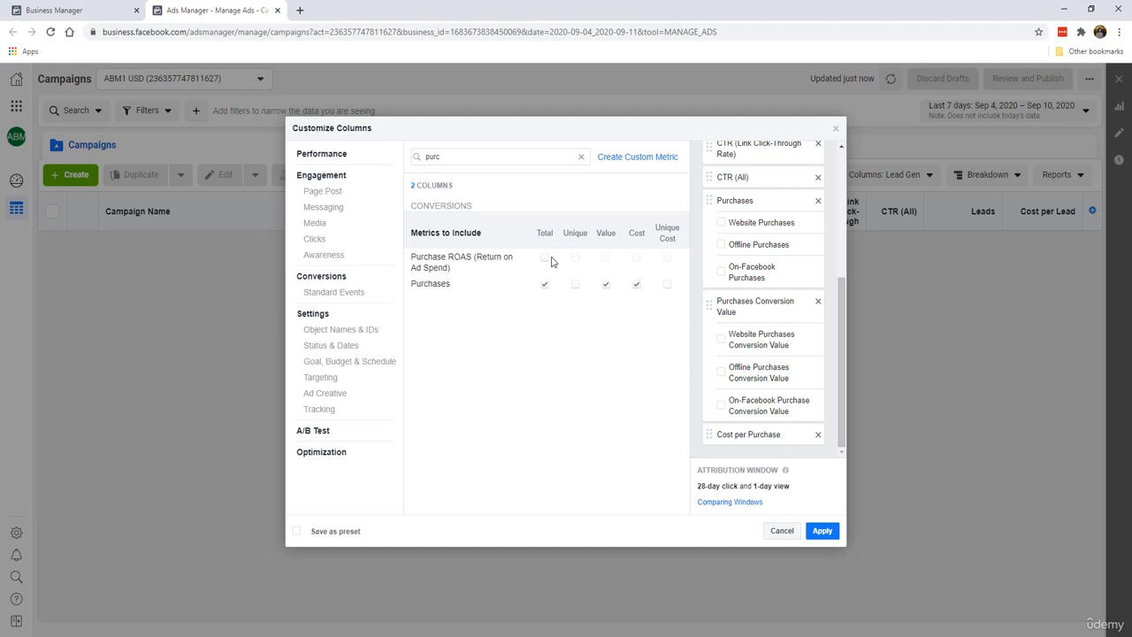
mouse_move(548, 262)
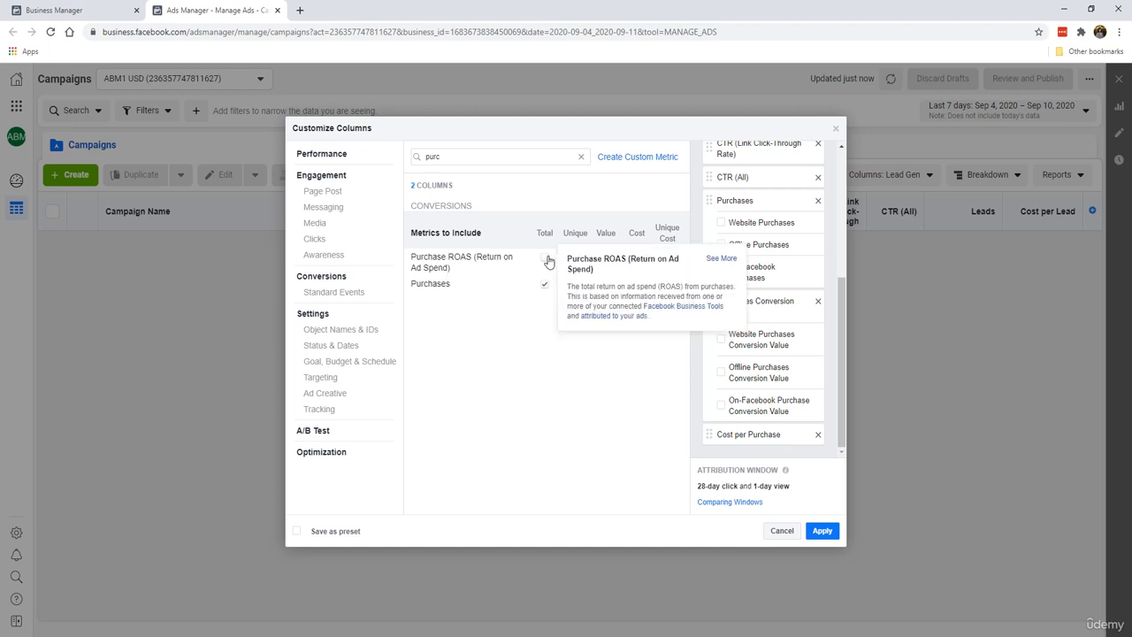
left_click(546, 259)
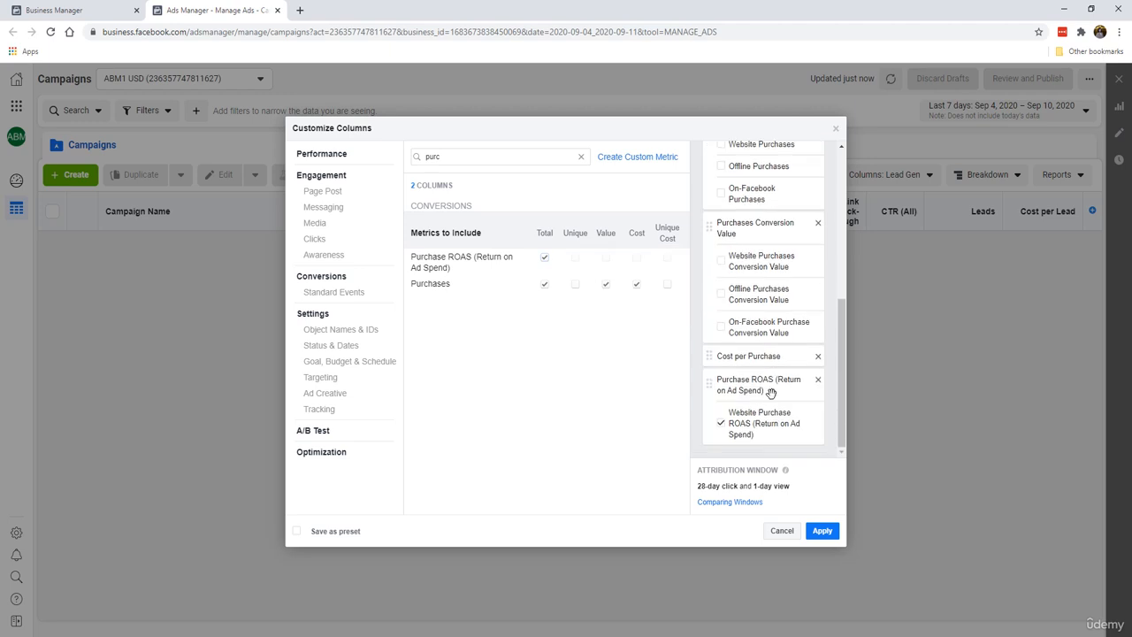
left_click(720, 425)
scroll(786, 314, "up", 3)
scroll(785, 314, "down", 3)
- Save the column selection as a preset named "Purchase" and apply it
left_click(333, 534)
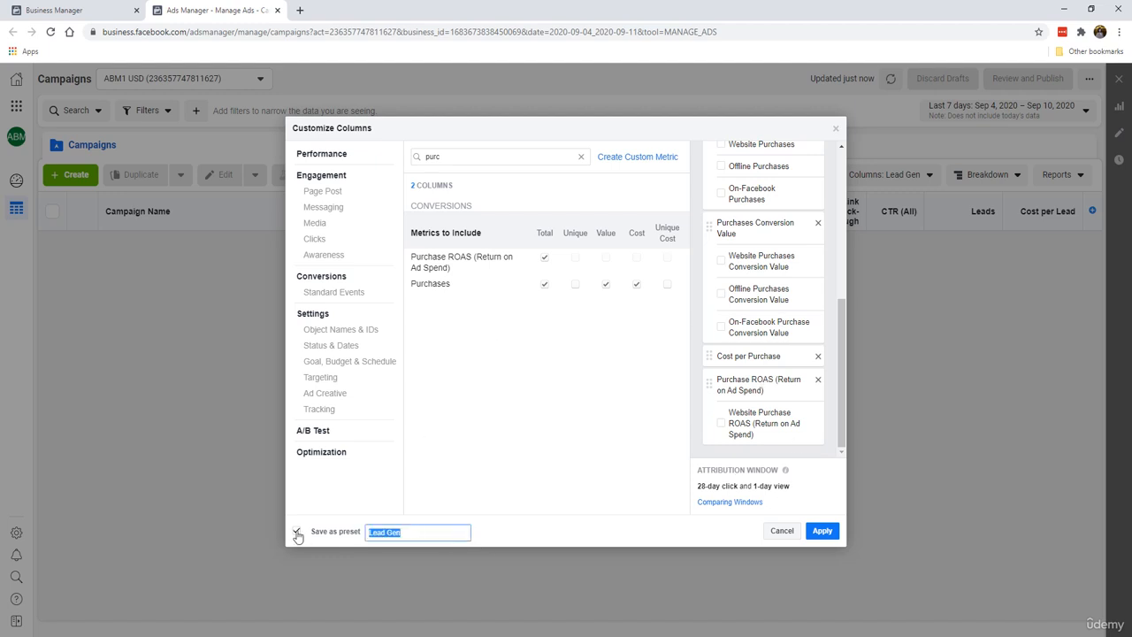
type("Purchase")
left_click(821, 530)
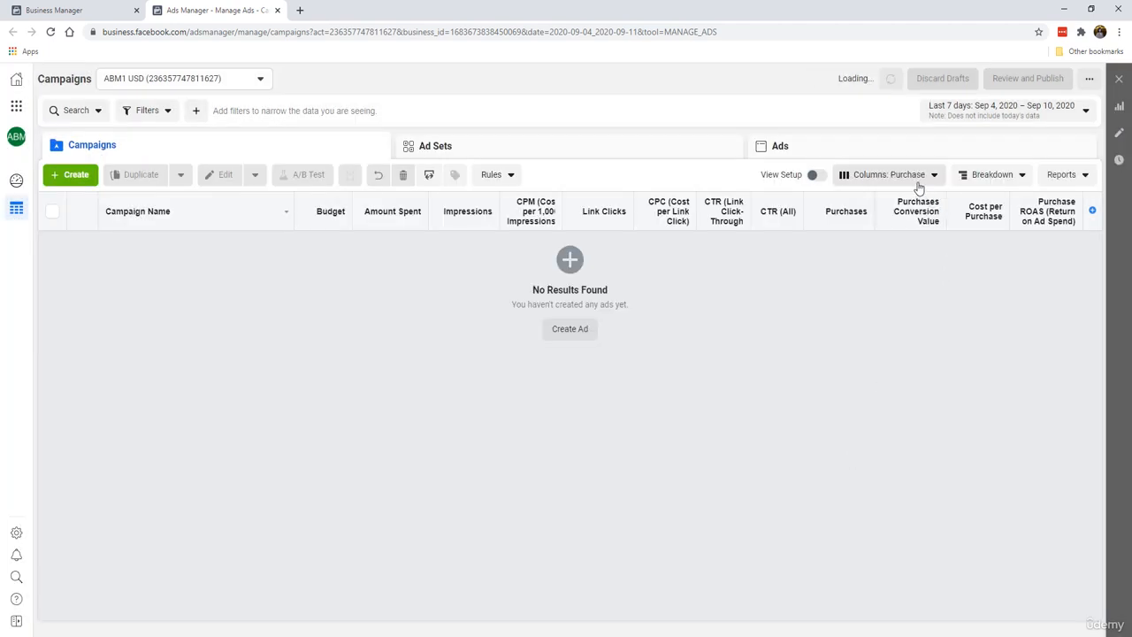
- Reopen column customization for the Purchase preset, search for "add", and add the Total, Unique and Cost columns for Adds to Cart
left_click(911, 181)
scroll(876, 345, "down", 1)
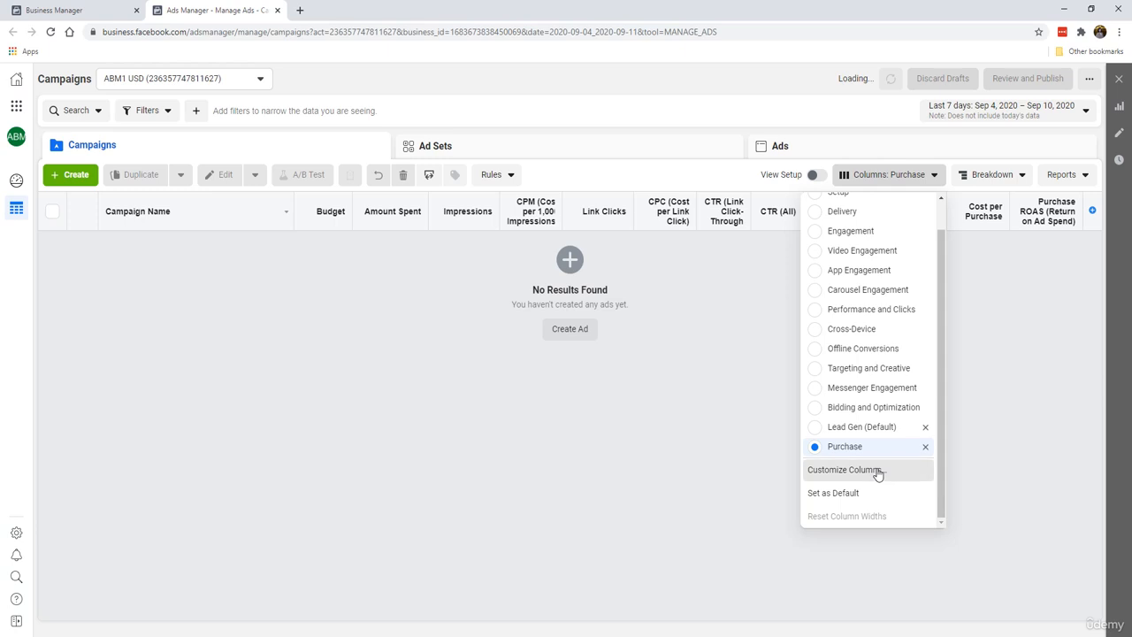
left_click(875, 471)
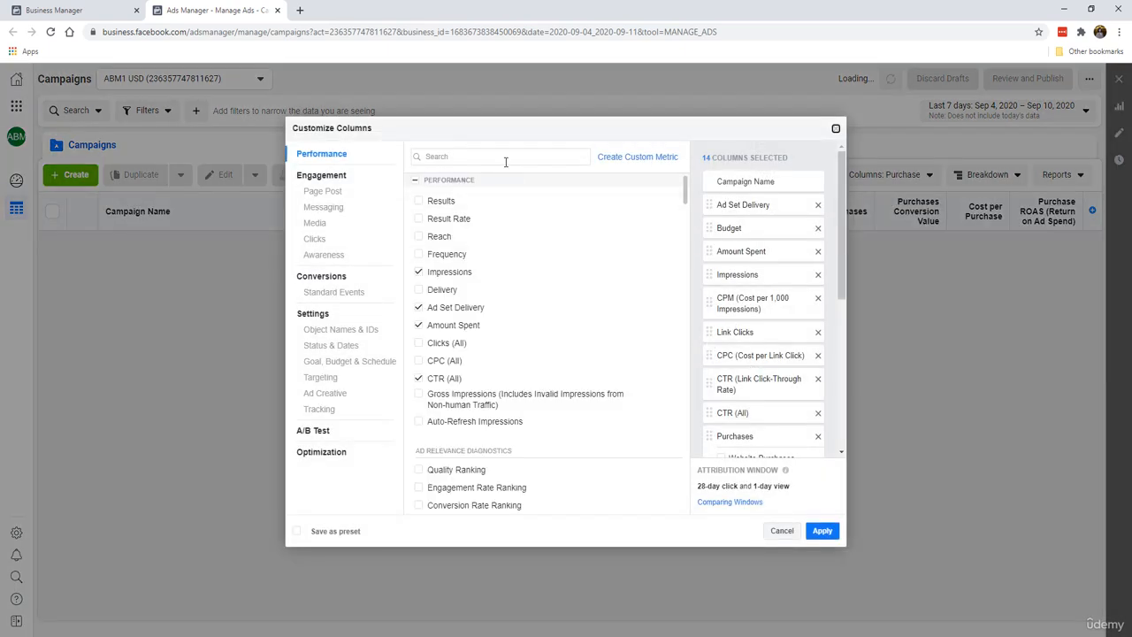
left_click(501, 156)
type("add")
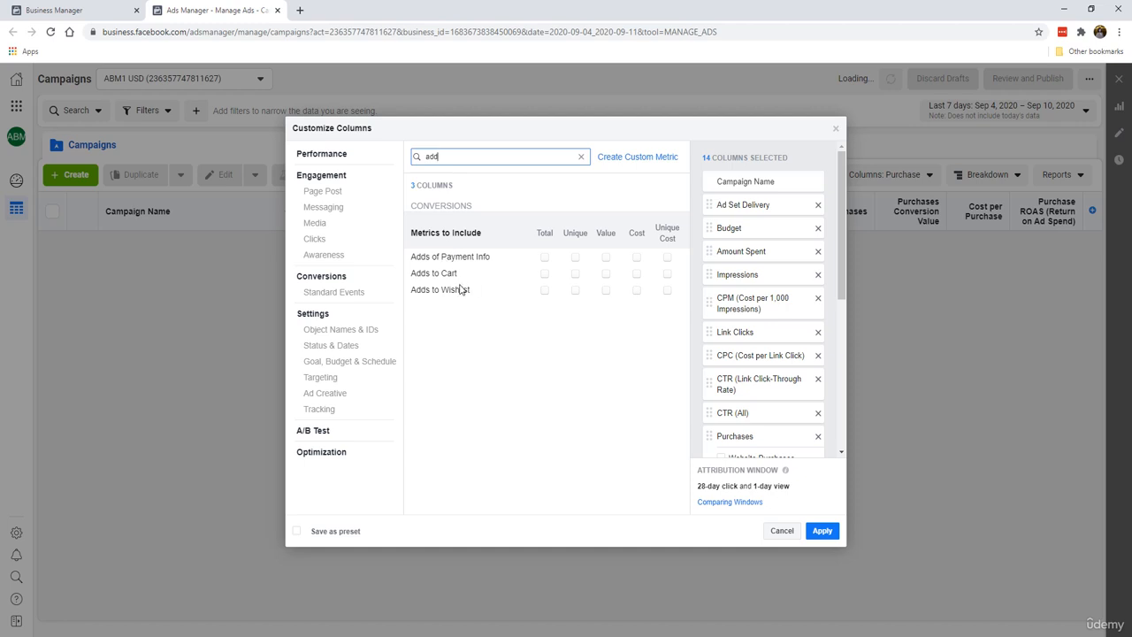
left_click(543, 274)
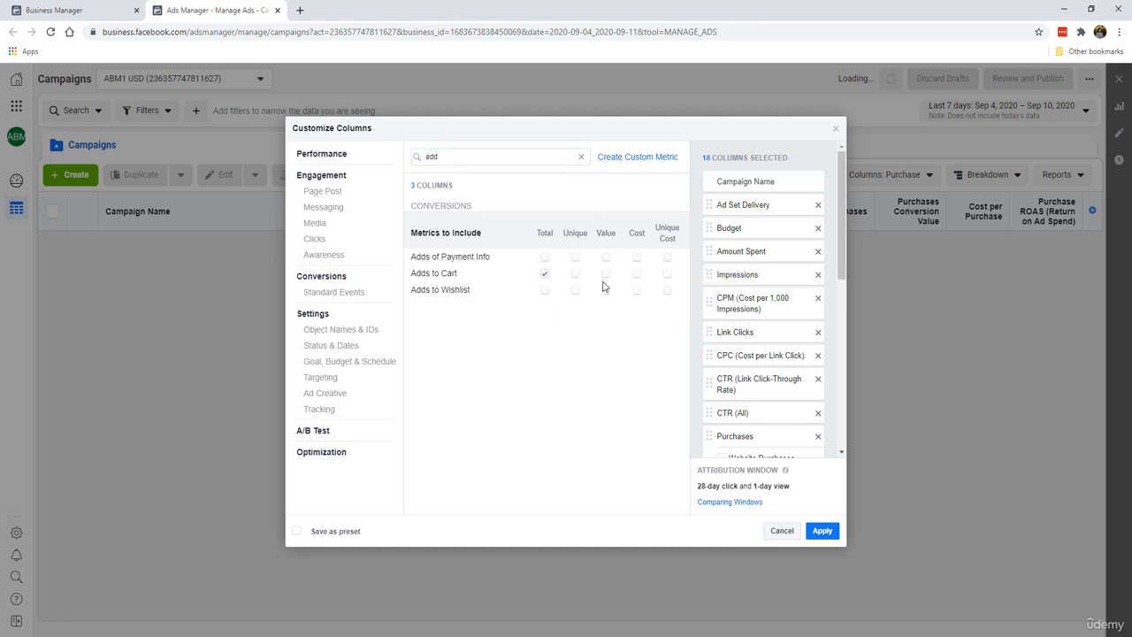
left_click(575, 275)
left_click(636, 274)
- Exclude the website, offline and on-Facebook sub-metrics of Adds to Cart and remove its Unique column
scroll(794, 329, "down", 5)
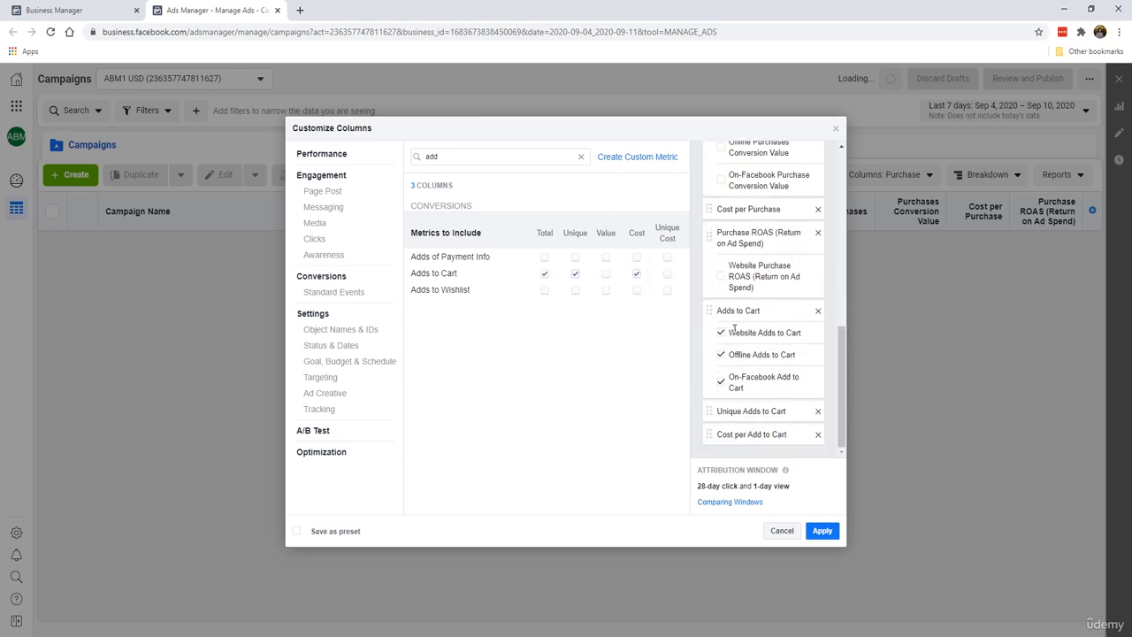
left_click(721, 333)
left_click(720, 355)
left_click(720, 378)
left_click(575, 274)
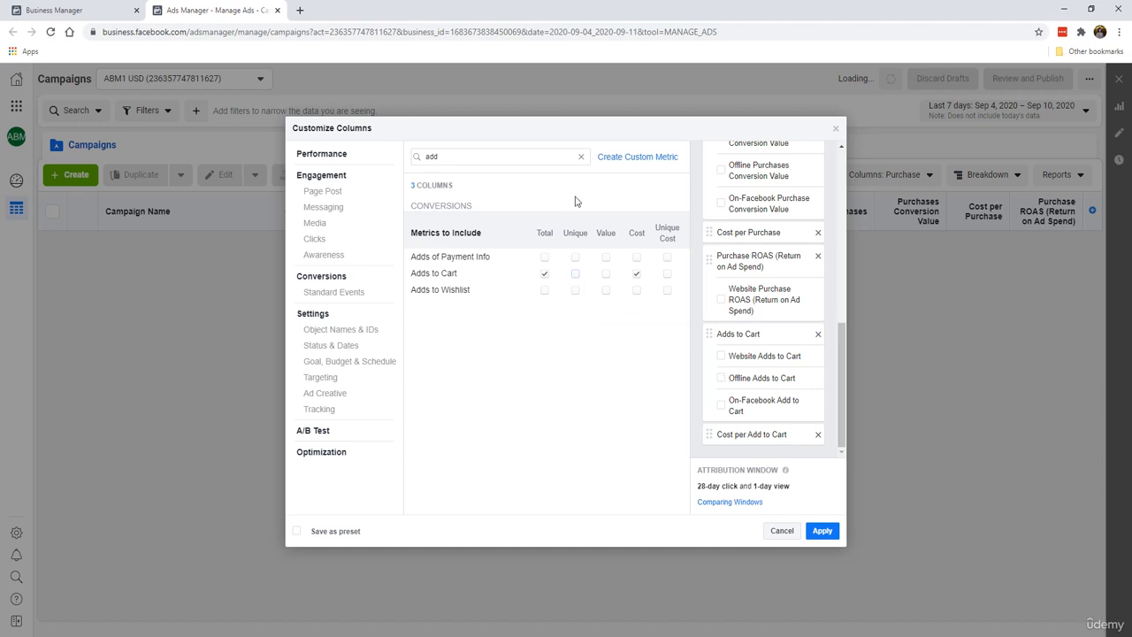
- Search the metrics for "ini" and try adding the Total and Cost columns for Checkouts Initiated
left_click_drag(493, 152, 390, 147)
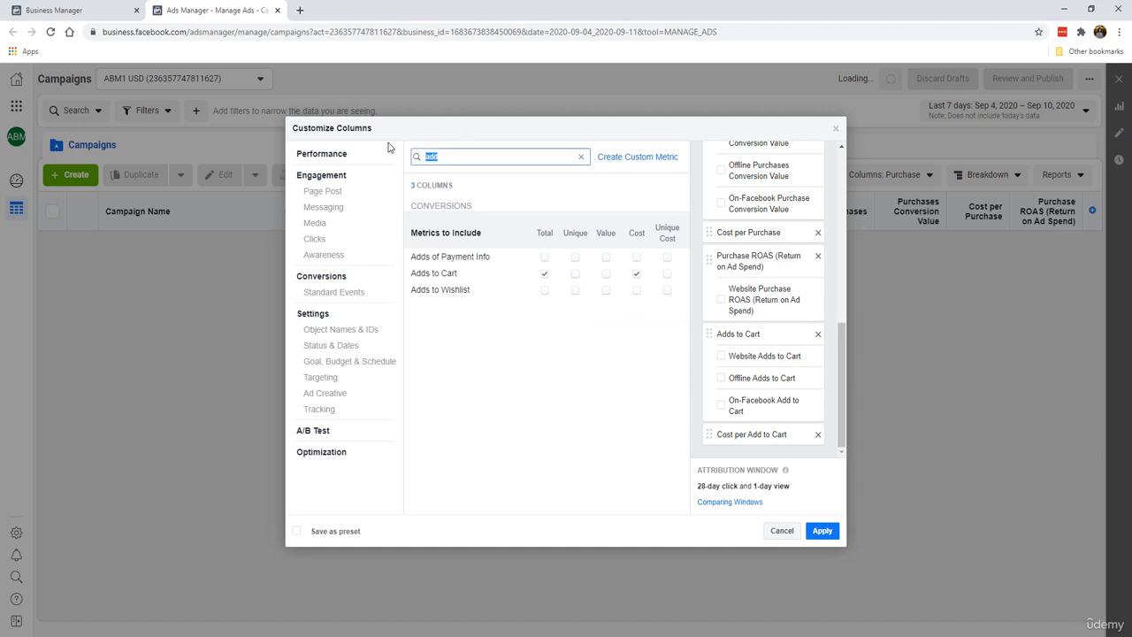
type("in")
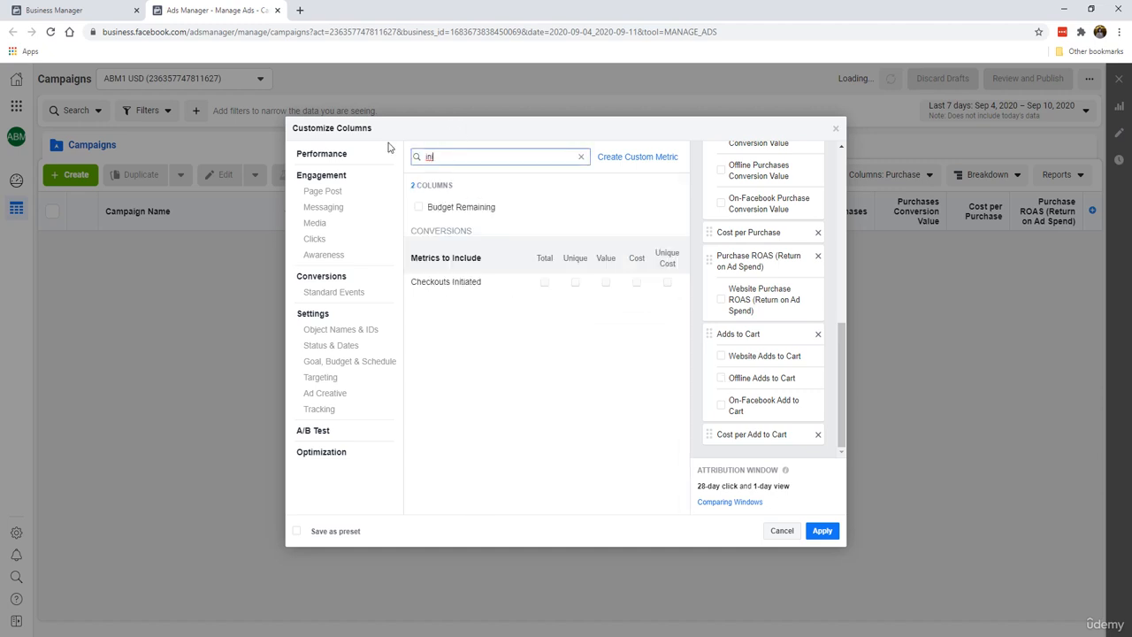
type("i")
left_click(543, 282)
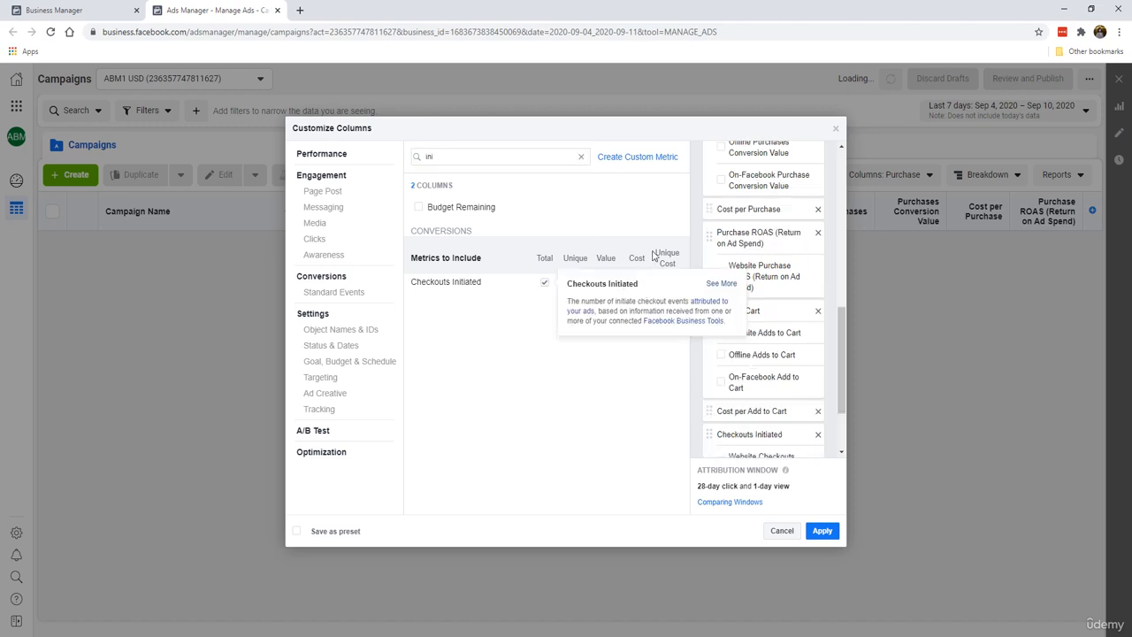
left_click(636, 283)
scroll(752, 325, "down", 2)
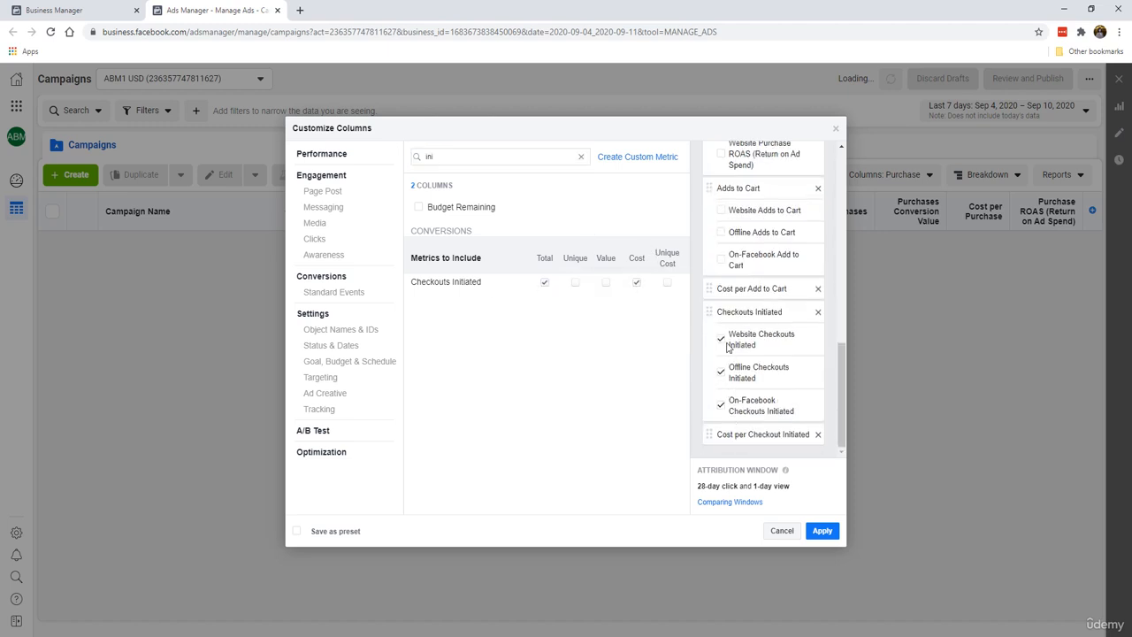
- Remove the Checkouts Initiated and Cost per Checkout Initiated columns from the selection
left_click(725, 404)
left_click(818, 314)
left_click(817, 434)
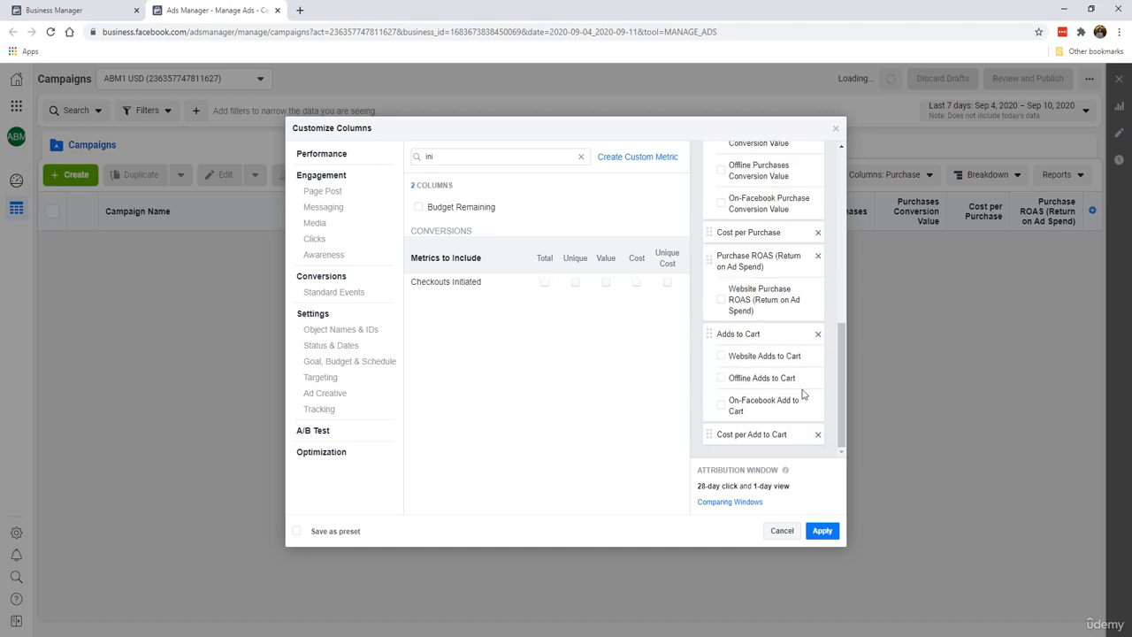
- Save the column selection as a preset named "E-Commerce" and apply it
left_click(349, 534)
double_click(400, 539)
type("E-")
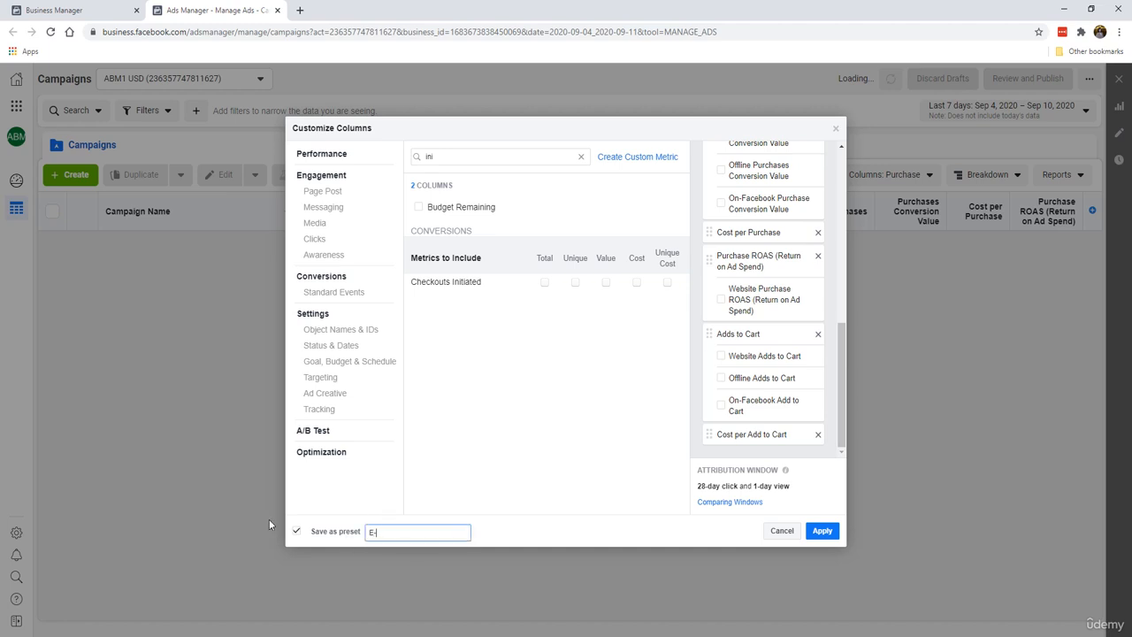
type("Commerce")
left_click(822, 533)
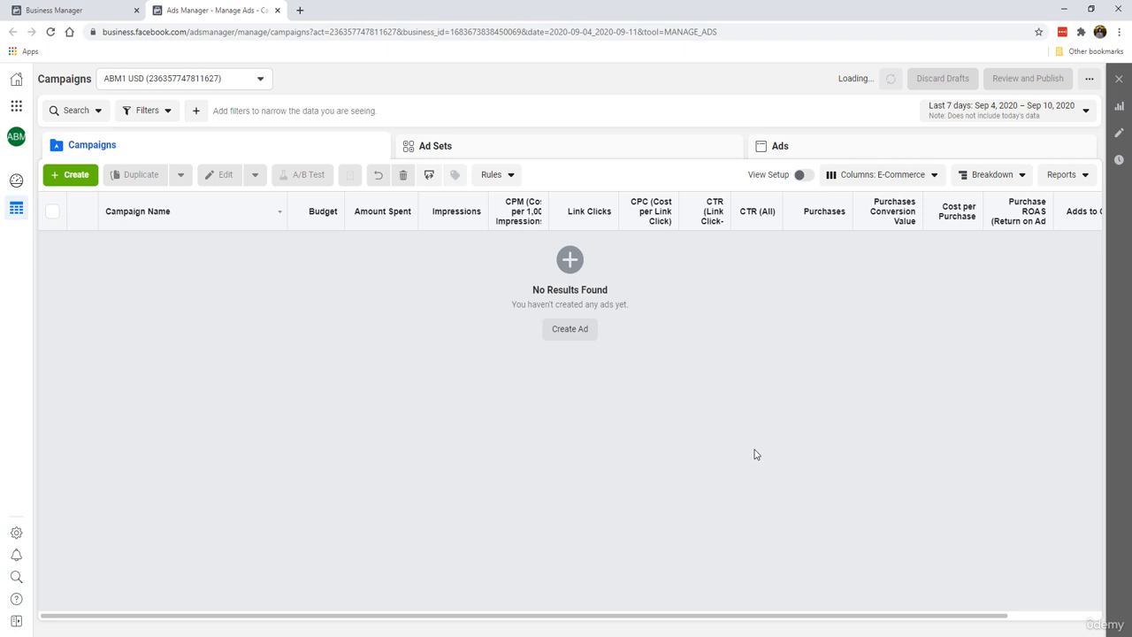